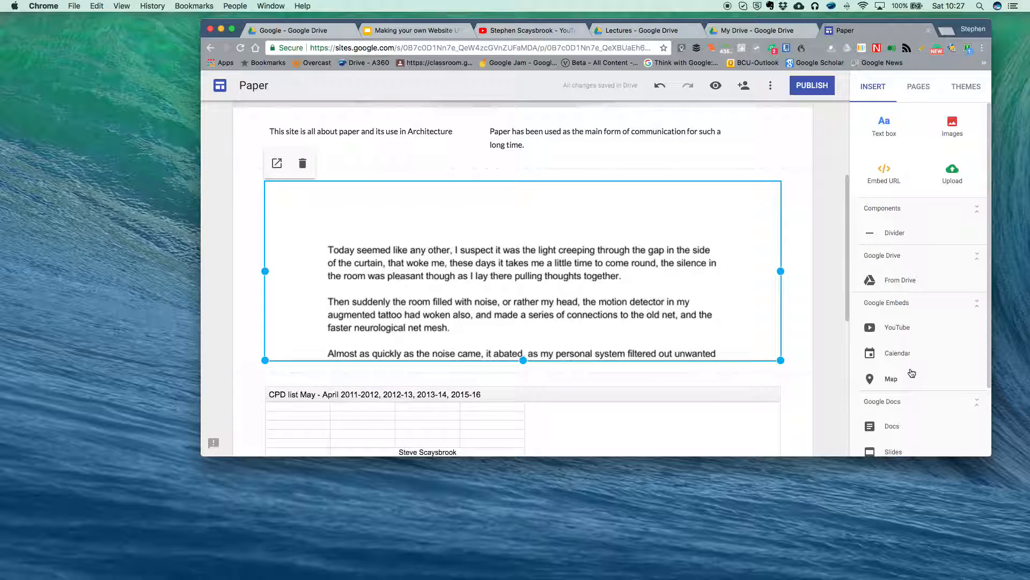
Step: Browse the recent Google Slides presentations available for insertion into the Home page and show them as a list
scroll(499, 290, "up", 5)
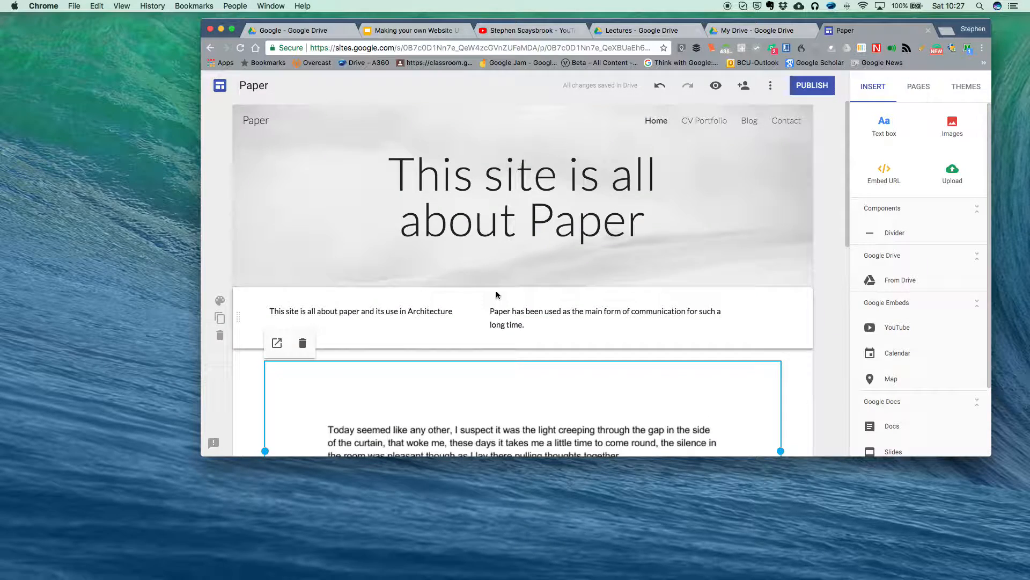
scroll(499, 278, "down", 10)
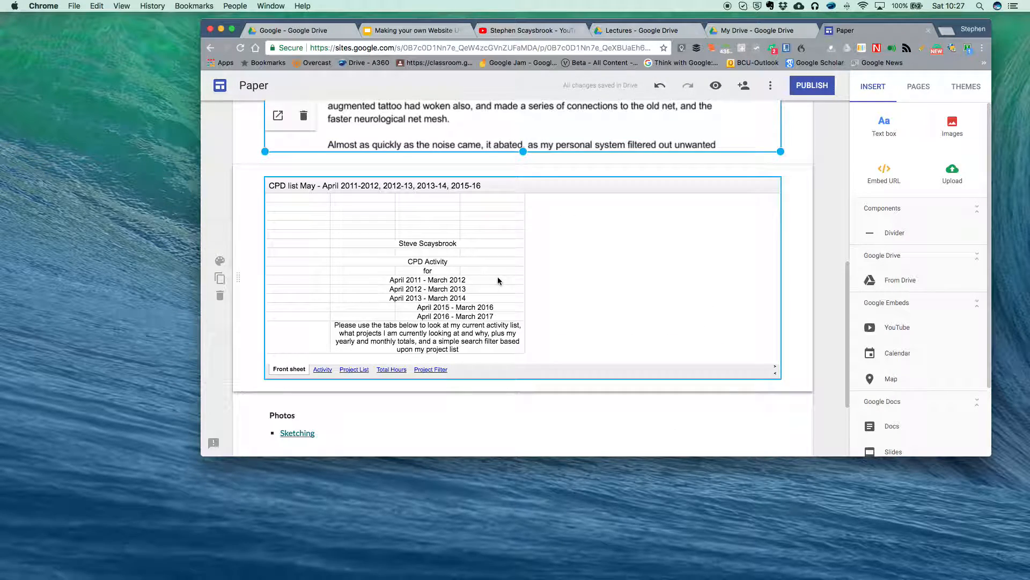
scroll(498, 280, "down", 4)
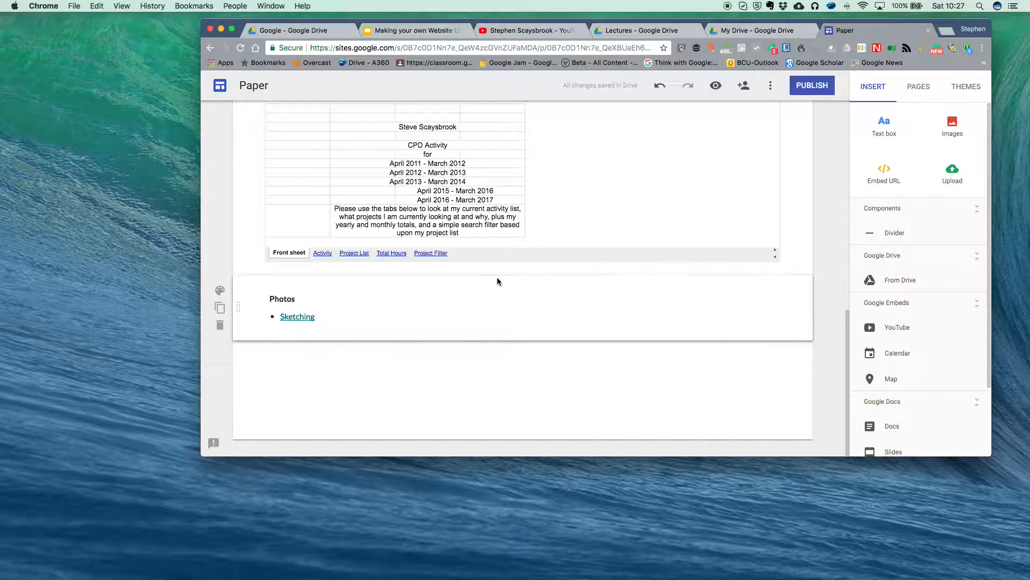
scroll(901, 356, "down", 1)
scroll(901, 356, "down", 5)
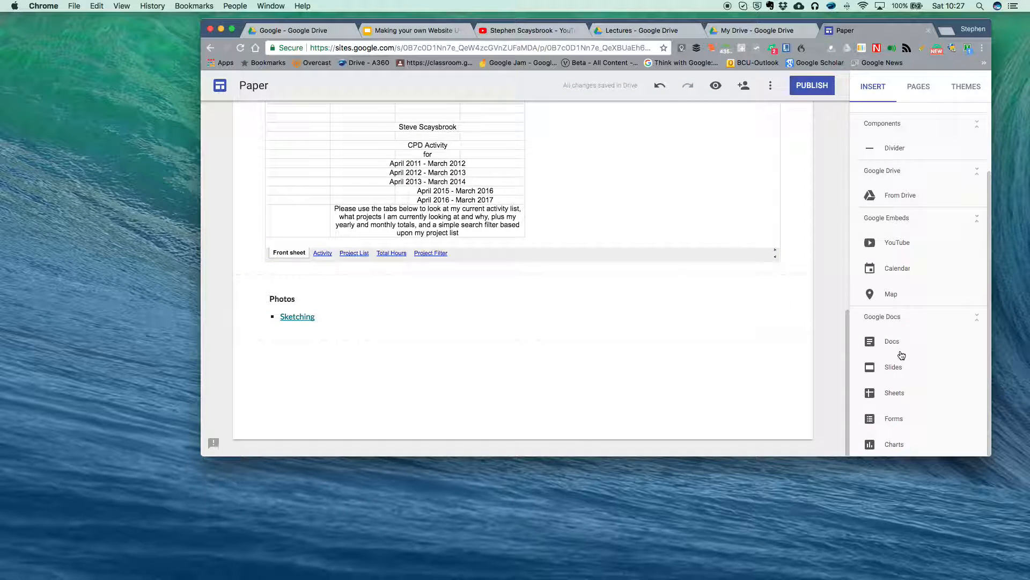
left_click(873, 370)
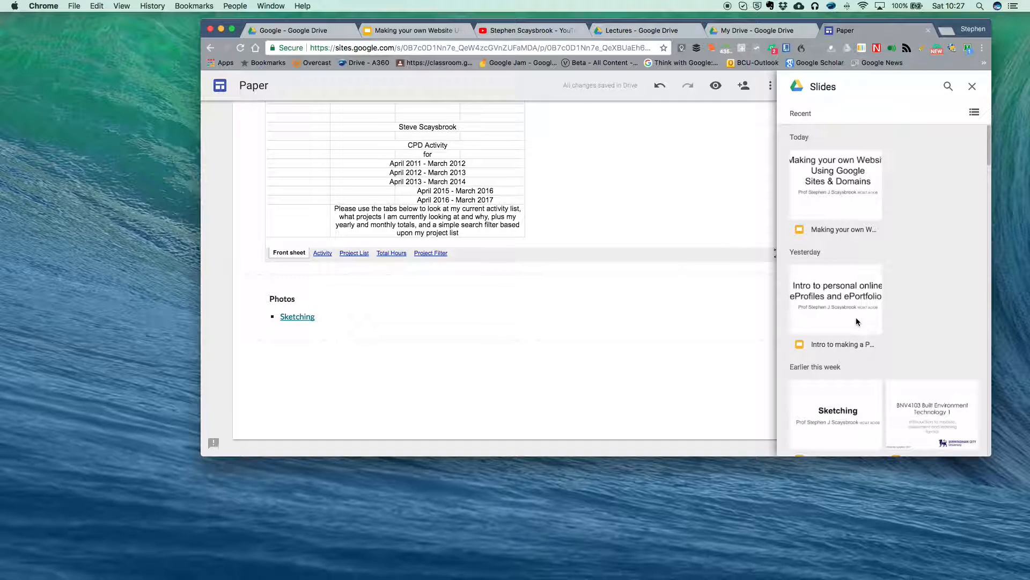
scroll(933, 205, "down", 5)
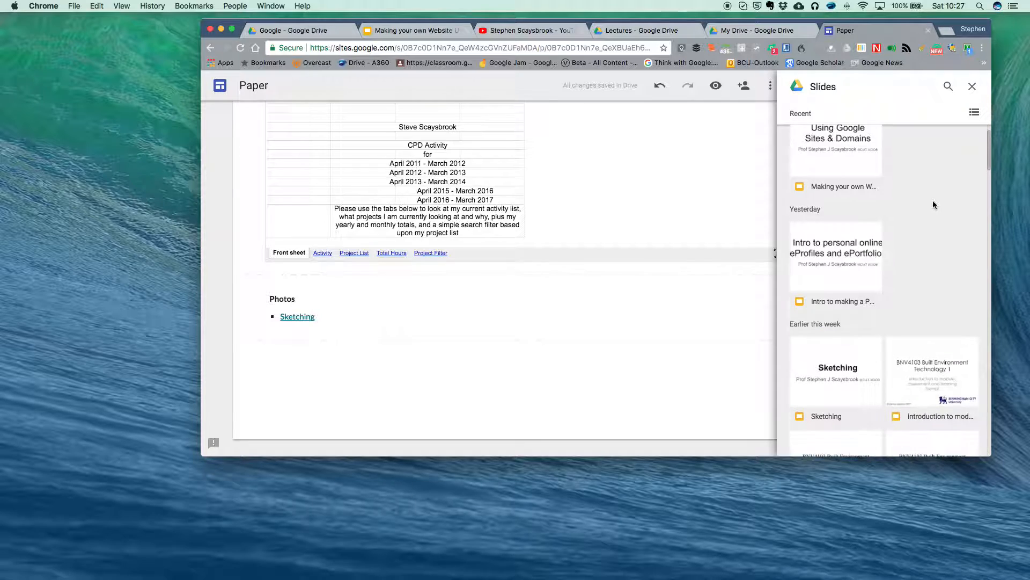
scroll(932, 207, "down", 10)
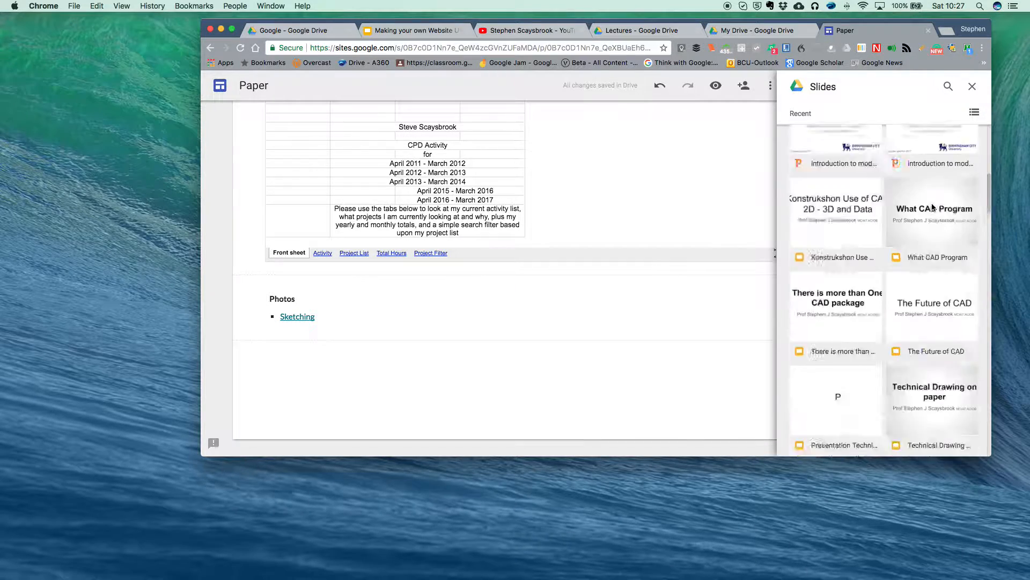
scroll(932, 207, "up", 5)
scroll(932, 207, "up", 5)
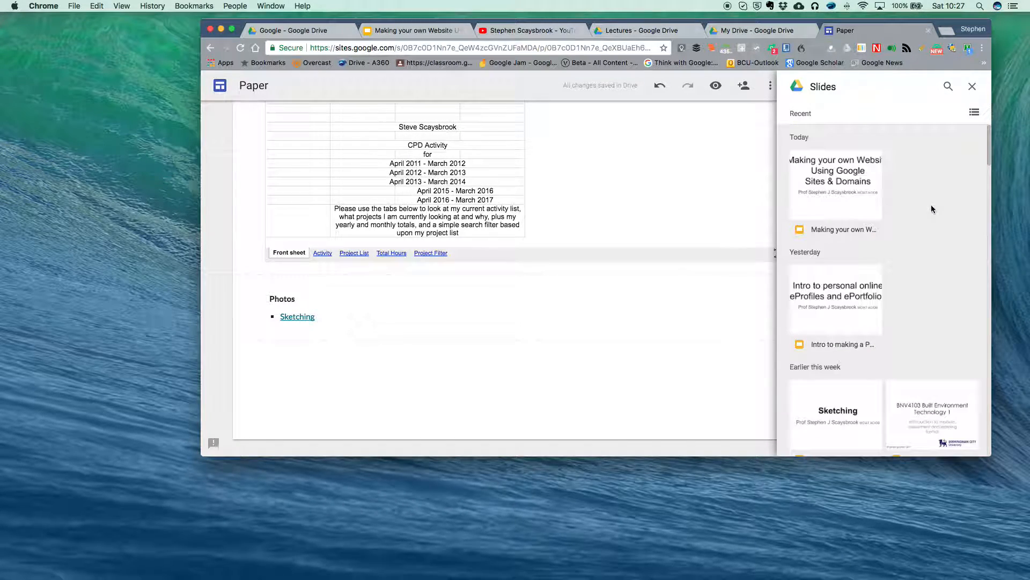
left_click(974, 113)
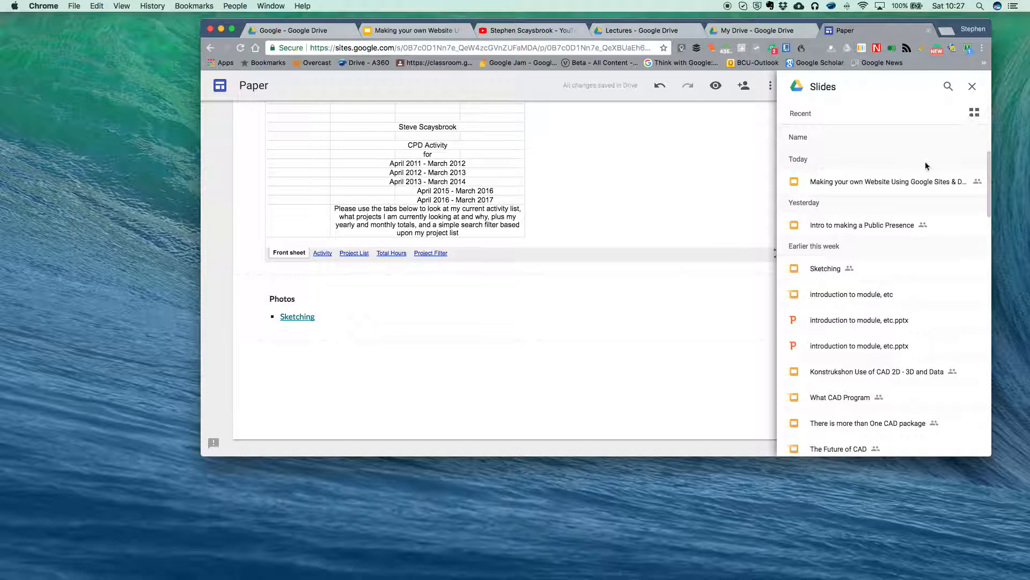
Step: Insert the Sketching presentation below the Photos section of the Home page
scroll(817, 299, "down", 2)
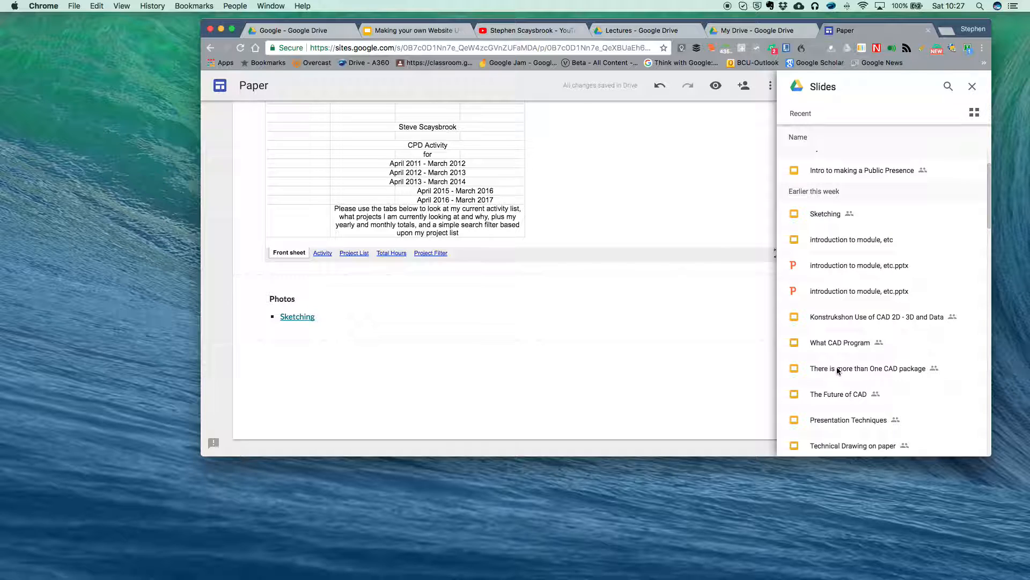
scroll(816, 276, "up", 2)
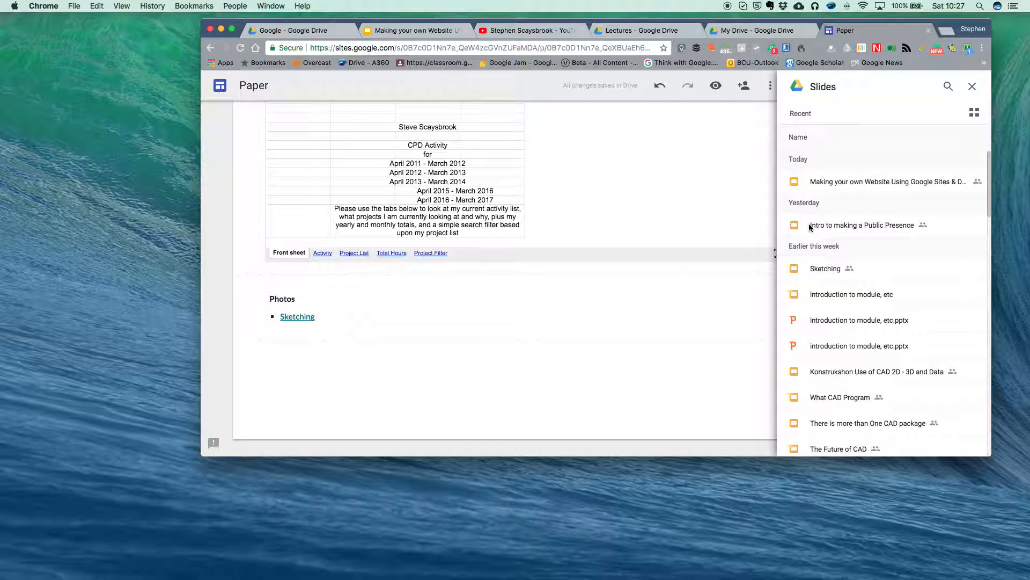
left_click(799, 268)
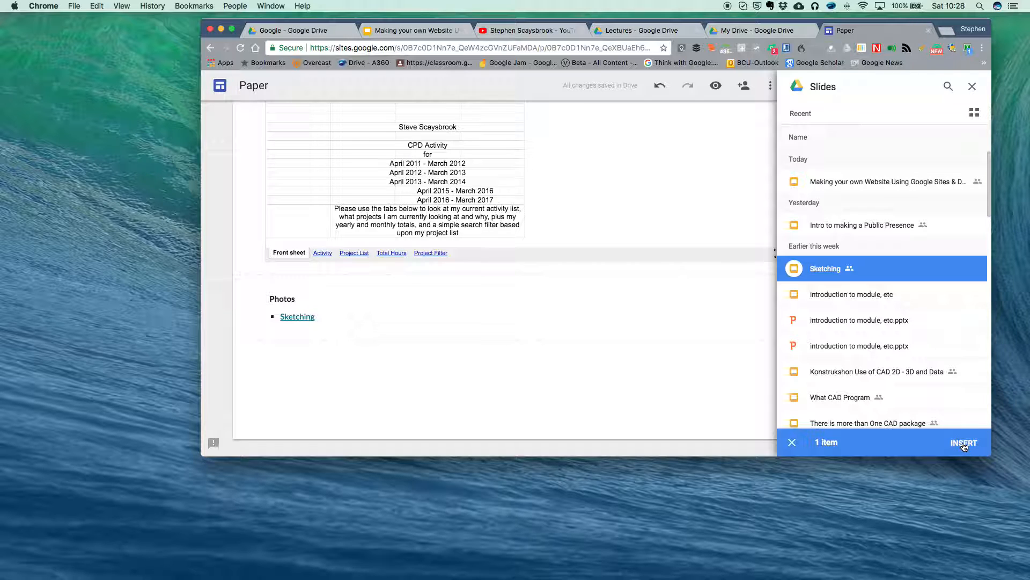
left_click(964, 443)
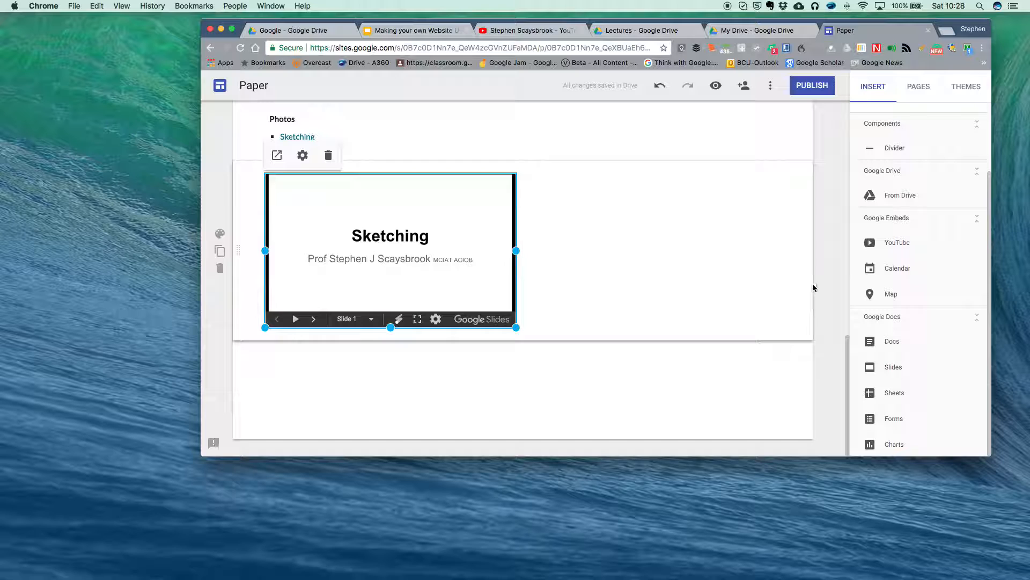
Step: Add a text box below the Sketching presentation reading "This is a Slide set I made to introduce Sketching"
scroll(918, 222, "up", 3)
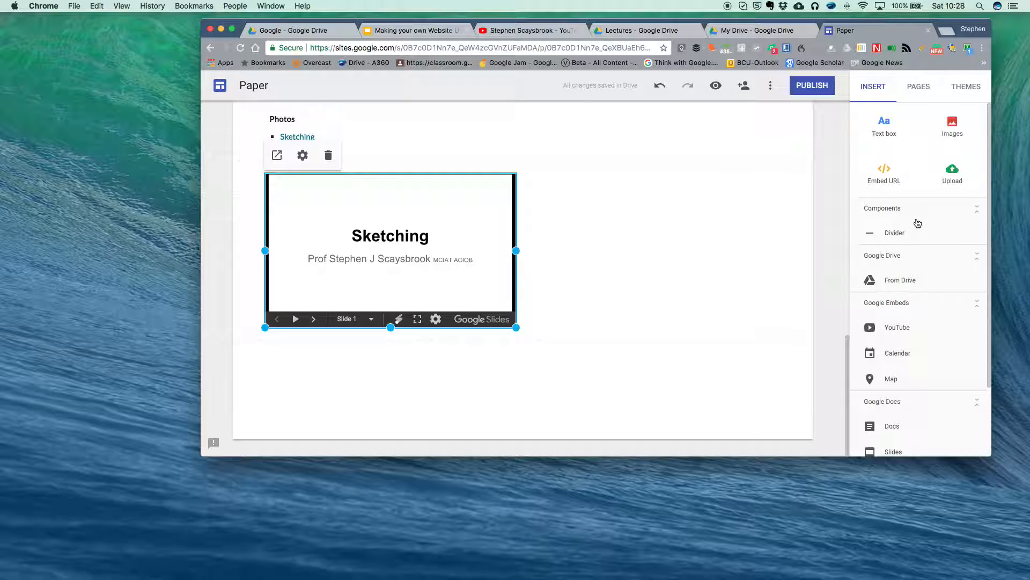
left_click(889, 124)
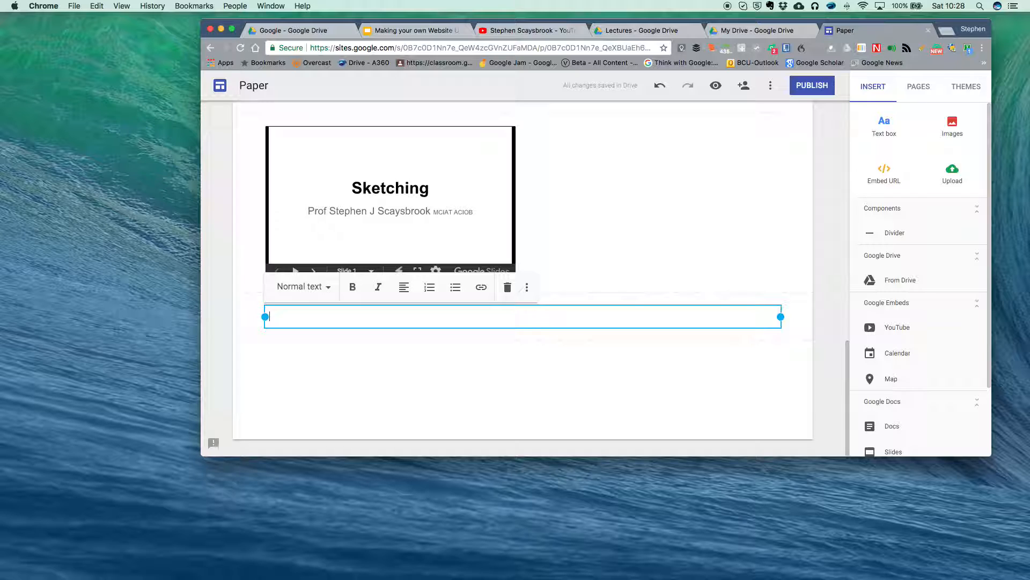
type("This is ")
type("a no")
type("te")
type("Slide")
type(" set I made to ")
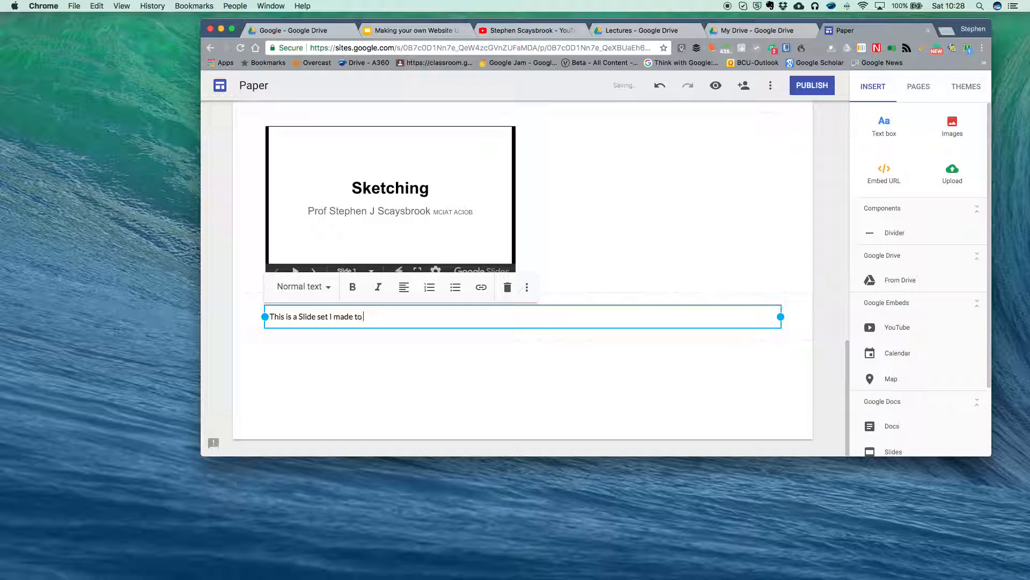
type("introduce Sketching")
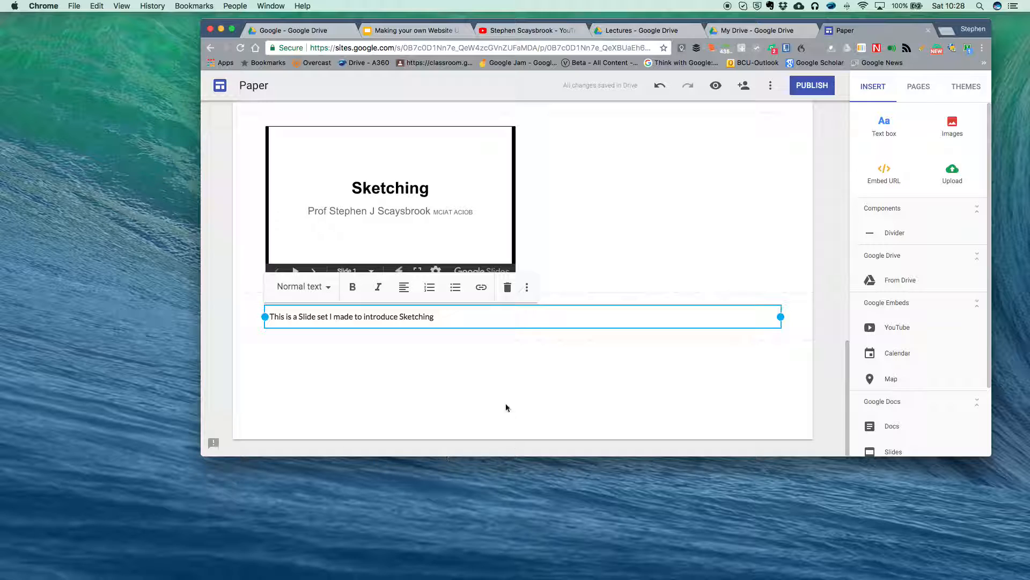
Step: Narrow the new text box to roughly its text's width and move it beside the embedded Sketching presentation
left_click(489, 378)
left_click(422, 318)
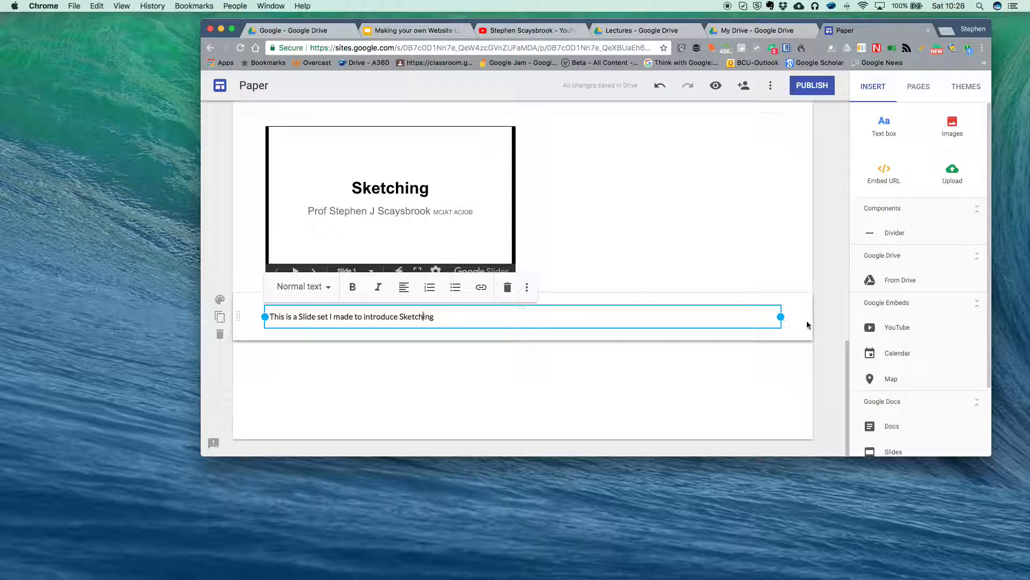
left_click_drag(783, 316, 472, 319)
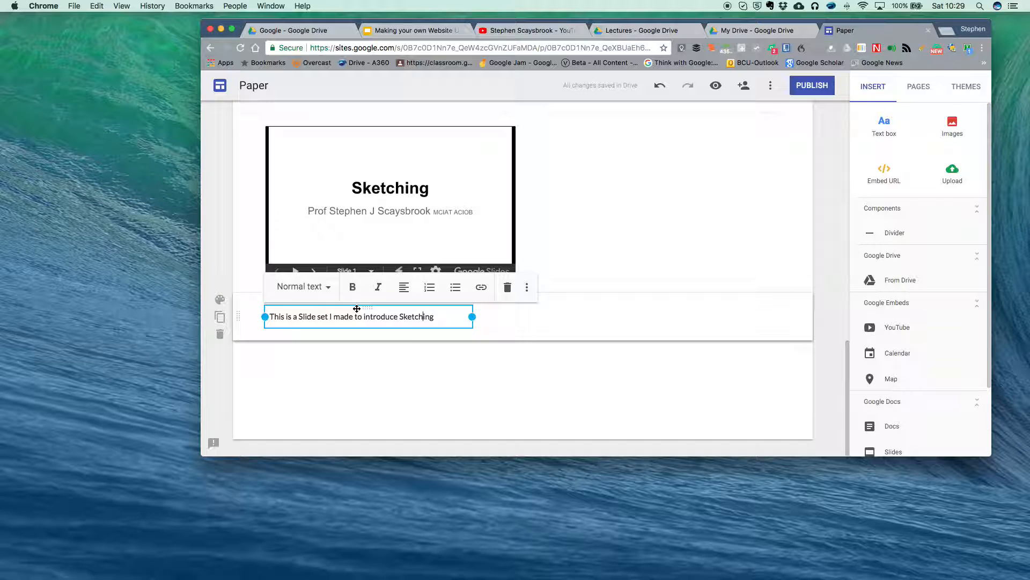
left_click_drag(357, 309, 593, 240)
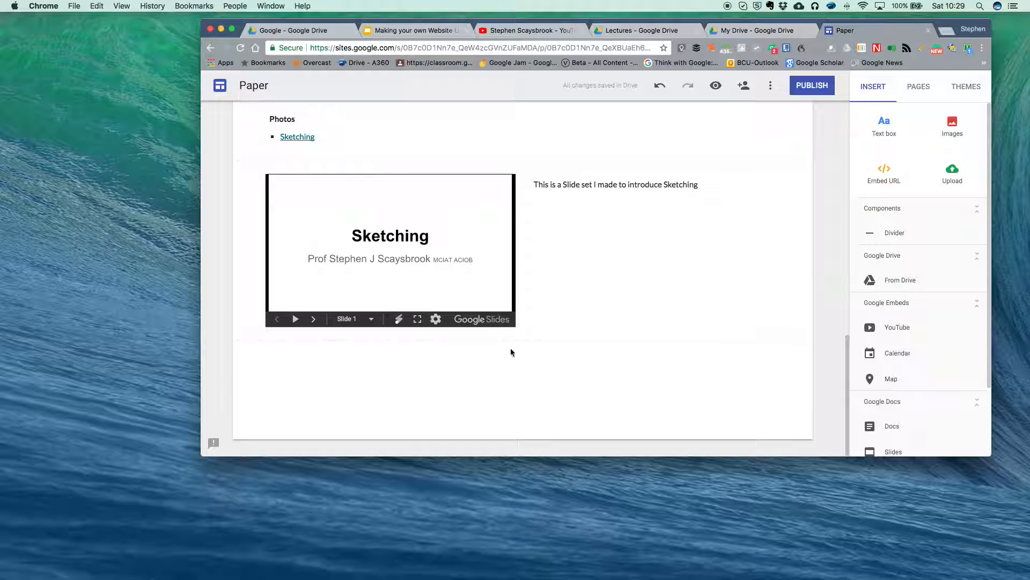
Step: Shrink the embedded Sketching presentation and extend the caption's text box leftwards to close the gap between them
left_click(435, 267)
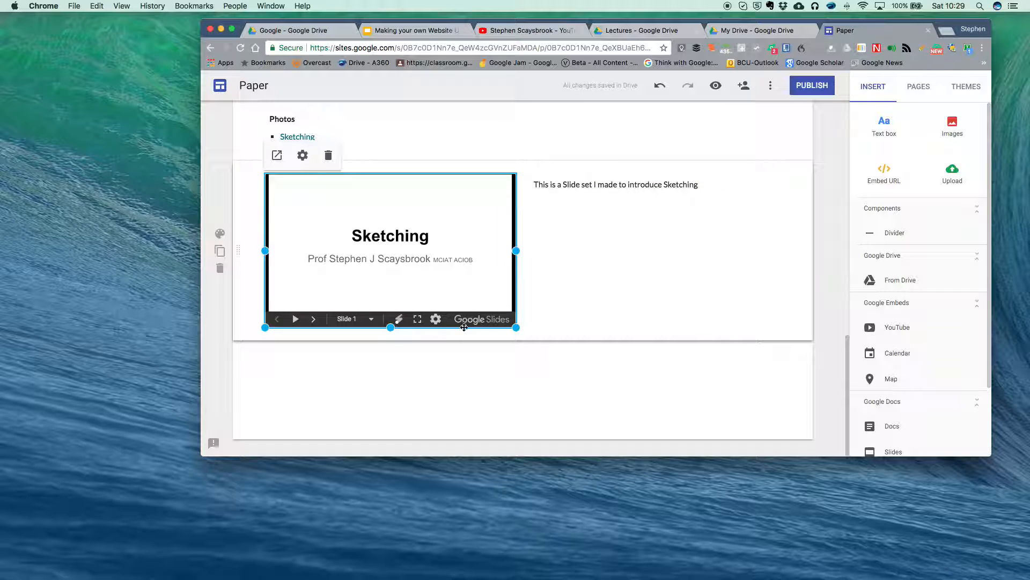
left_click_drag(516, 328, 410, 264)
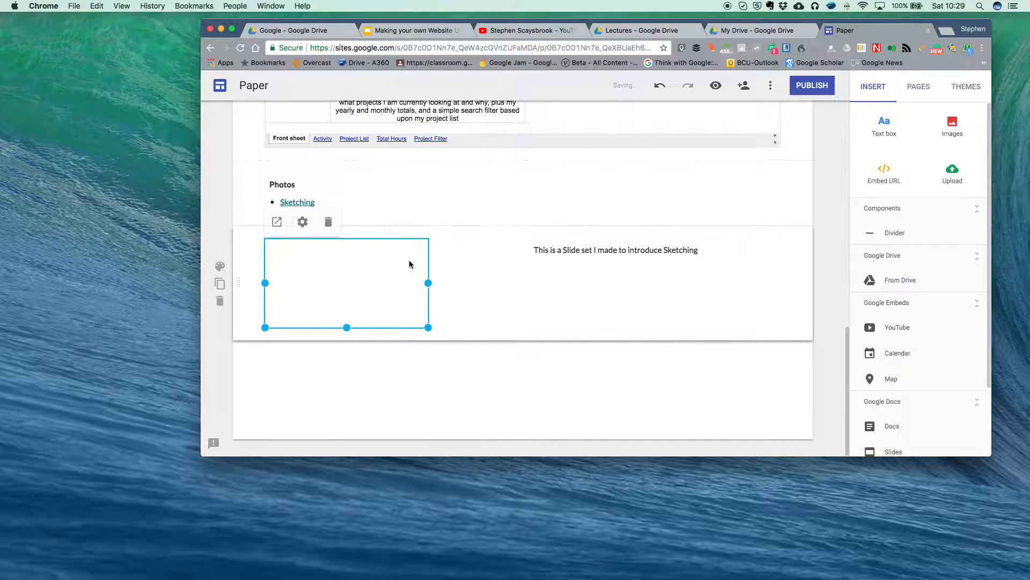
left_click_drag(575, 249, 535, 249)
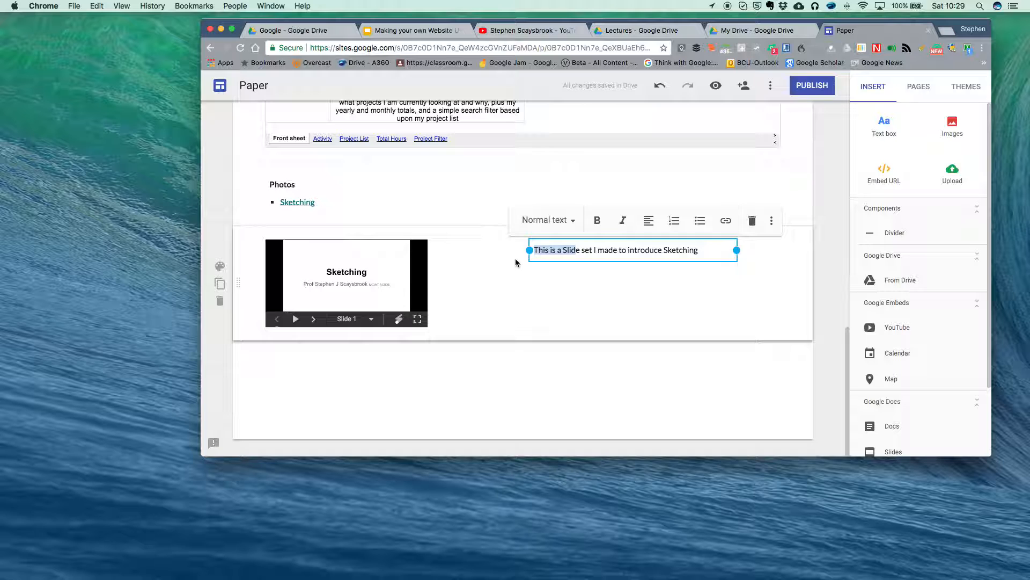
left_click_drag(529, 250, 441, 249)
left_click(475, 308)
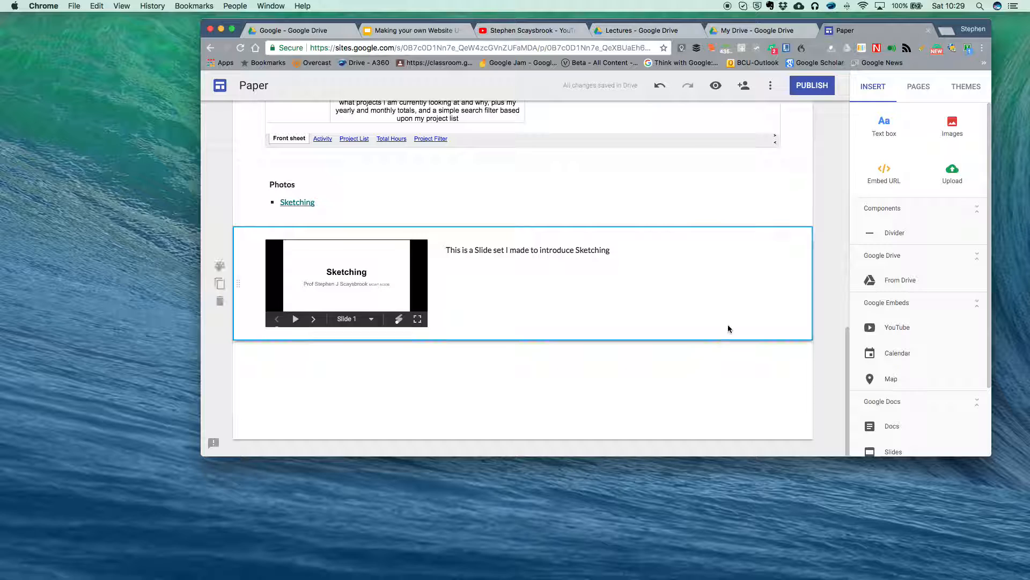
Step: Add a new page named "Slide Set" to the site
left_click(918, 89)
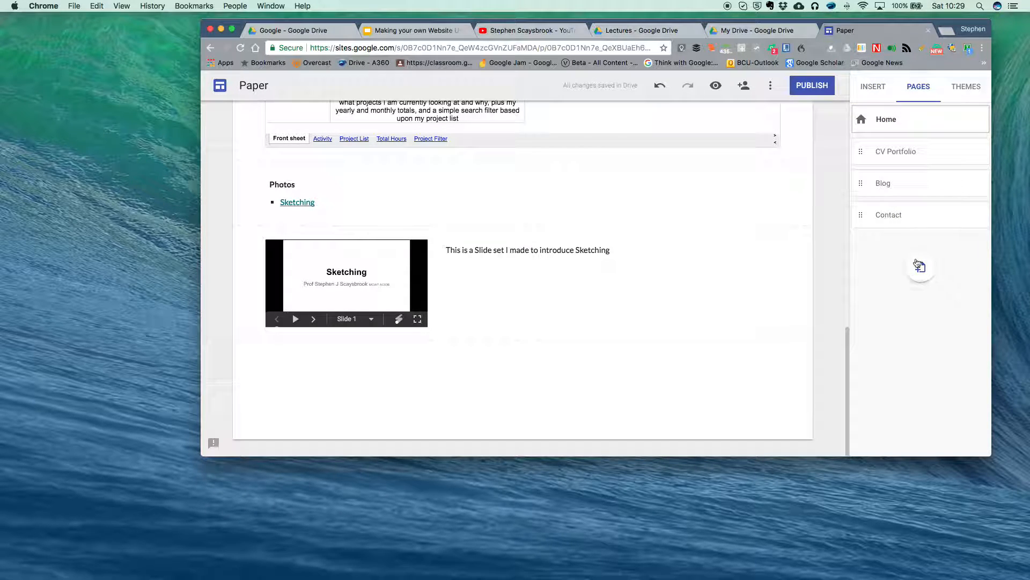
left_click(920, 268)
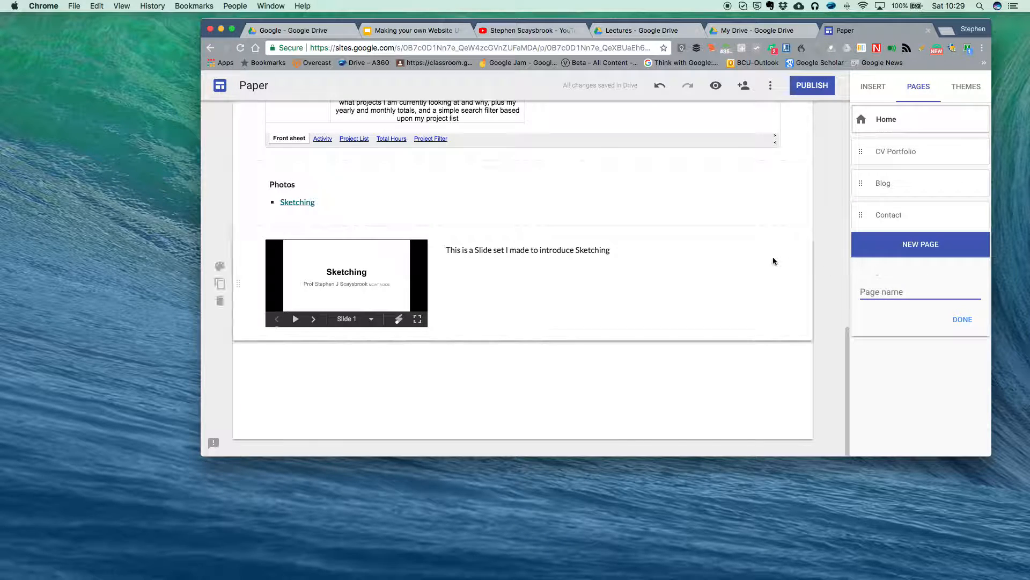
type("Slide SEt")
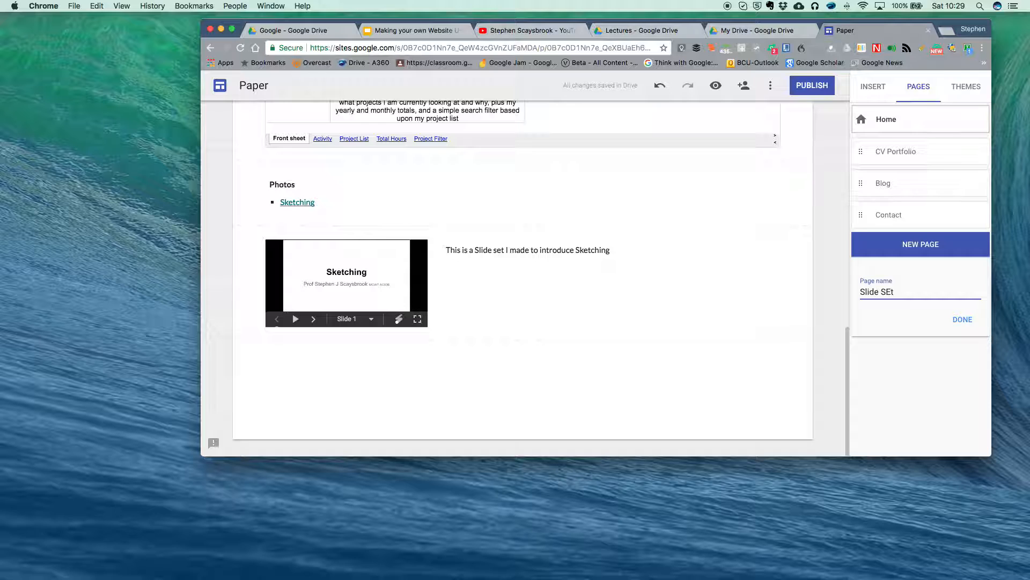
key("BackSpace")
key("BackSpace")
type("Set")
left_click(963, 320)
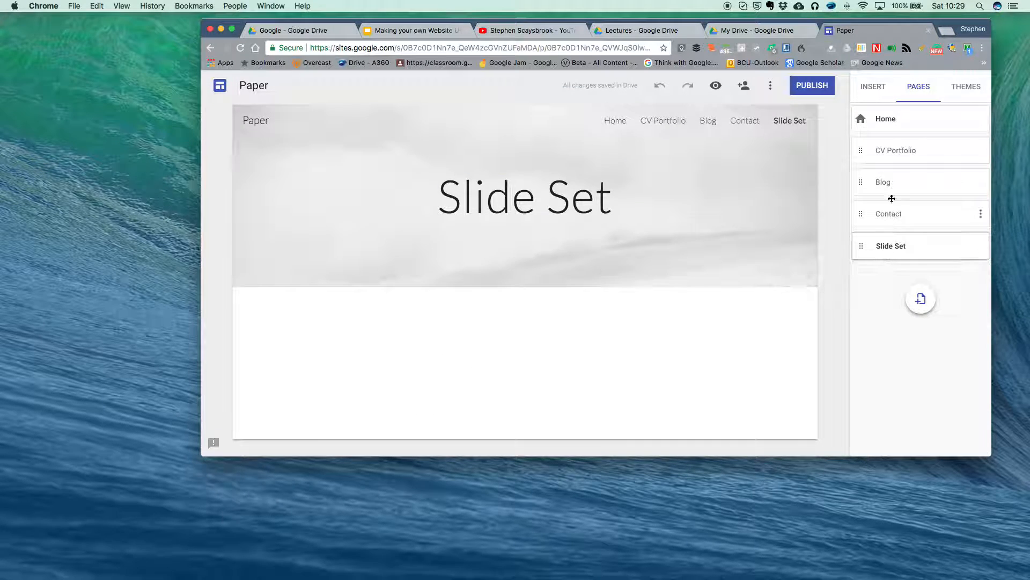
Step: Open the Google Slides presentation picker for the Slide Set page
left_click(874, 89)
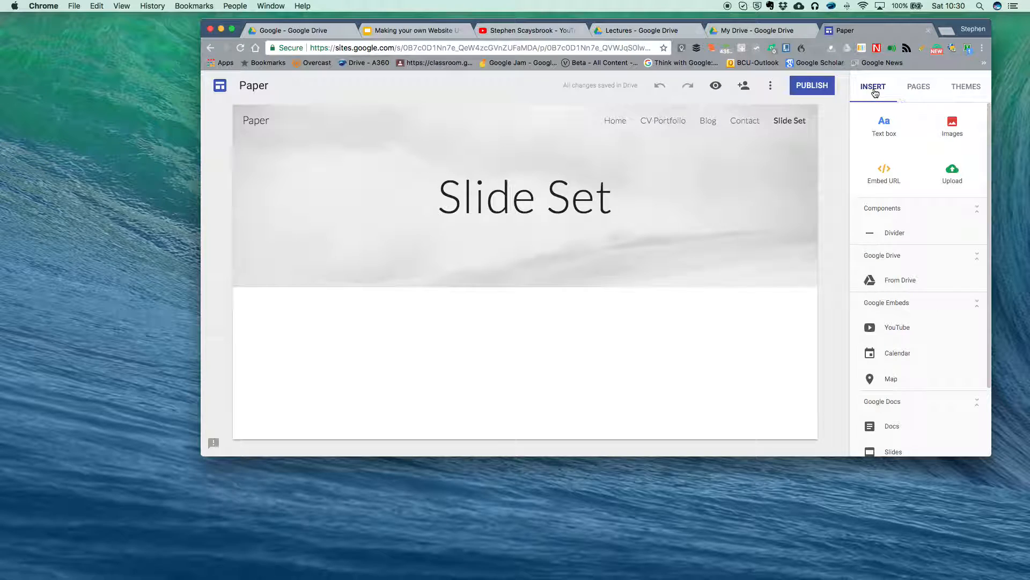
scroll(881, 412, "down", 2)
left_click(878, 415)
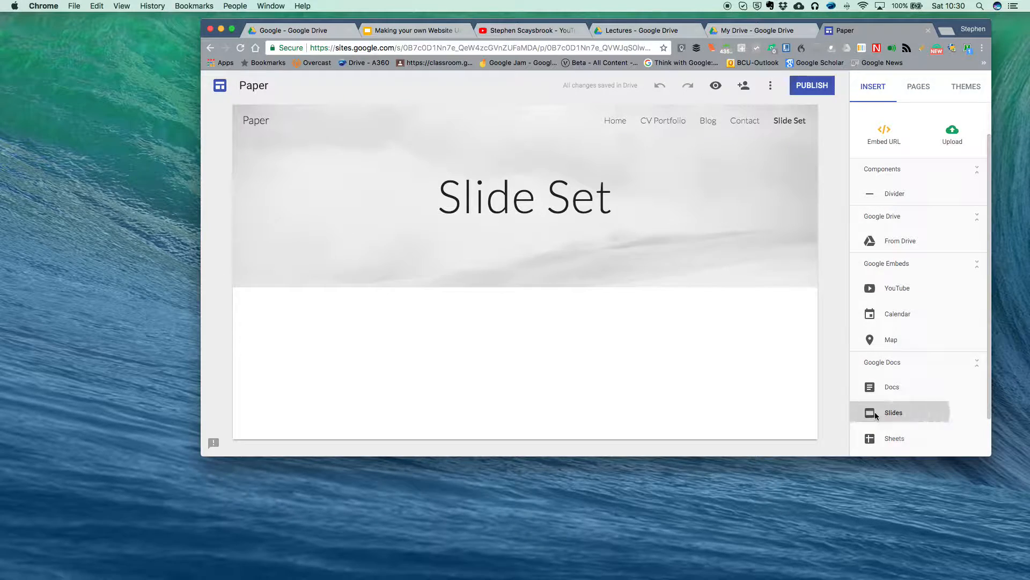